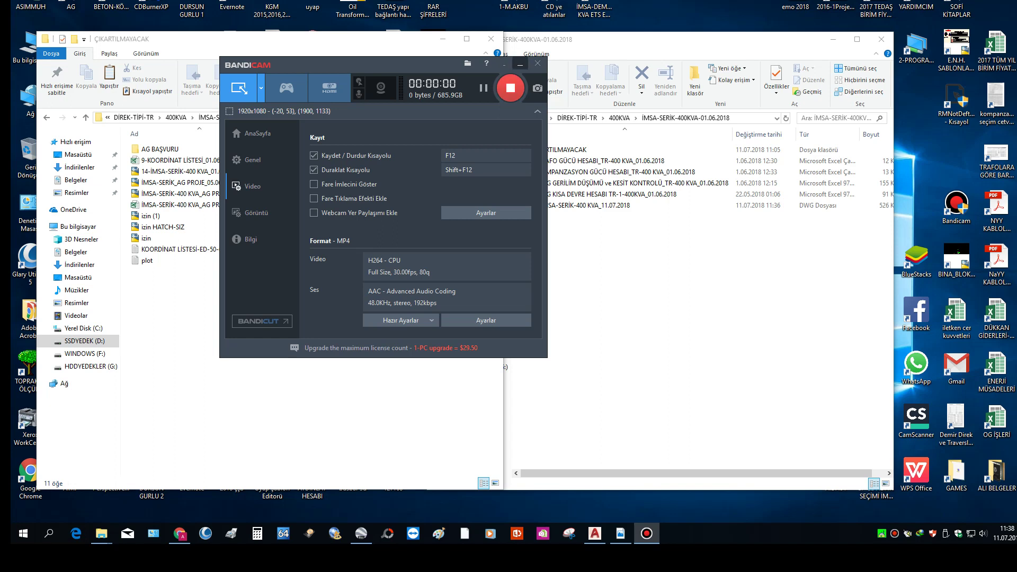
Create a new 'Yeni Metin Belgesi' text file in the ÇIKARTILMAYACAK folder and open it in Notepad
left_click(520, 63)
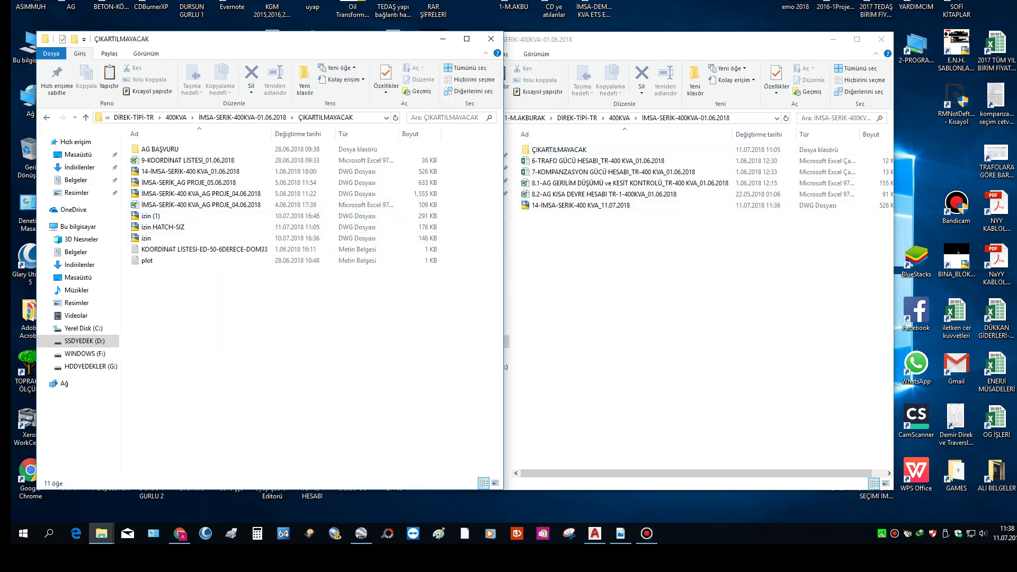
right_click(181, 296)
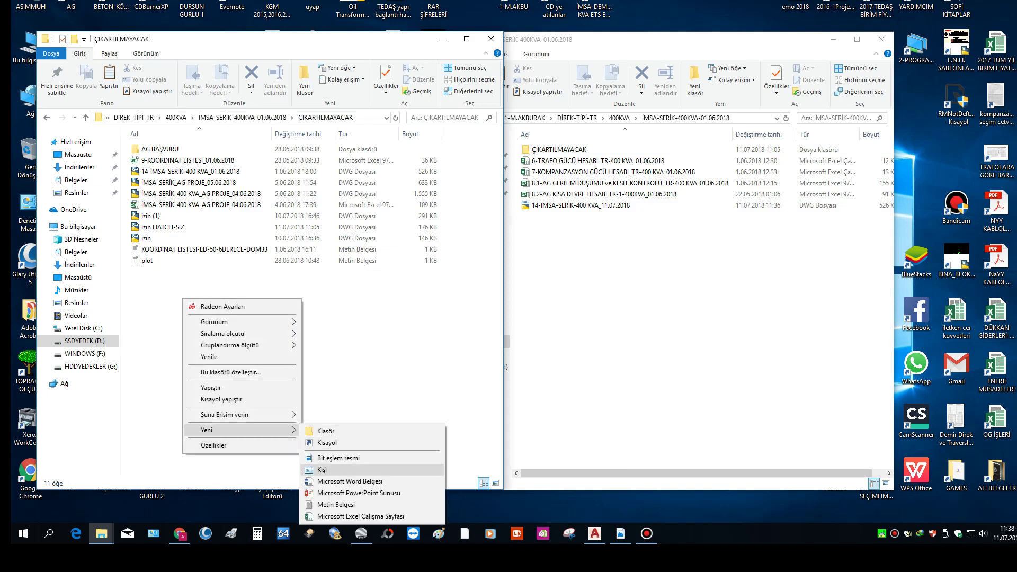
left_click(339, 505)
key("Return")
key("Return")
type("herh")
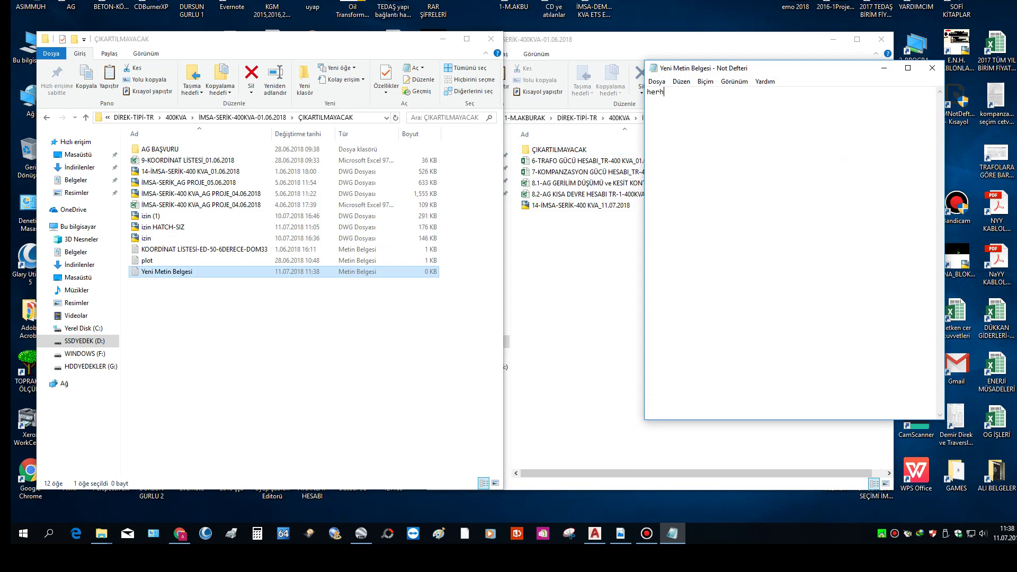
Write two note lines about bringing the güzergah plan under the project, fixing the typo, then minimize Notepad
type("angi bir")
type(" çalışmanın ")
type("altına herhan")
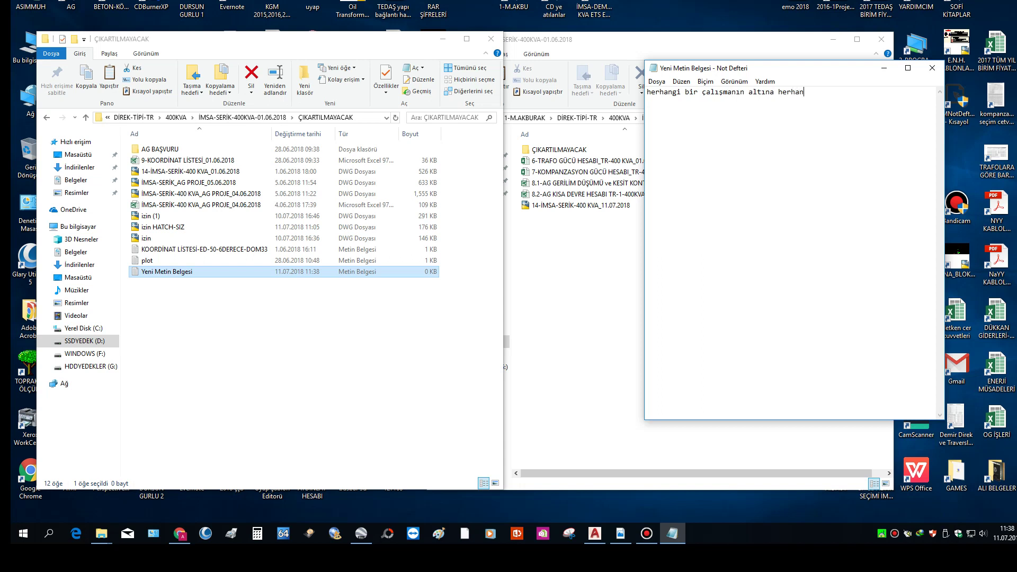
type("gi bir a")
type("ltlığı ")
type("getirme")
type(" ders")
type("imiz.  ")
type("bende bir pro")
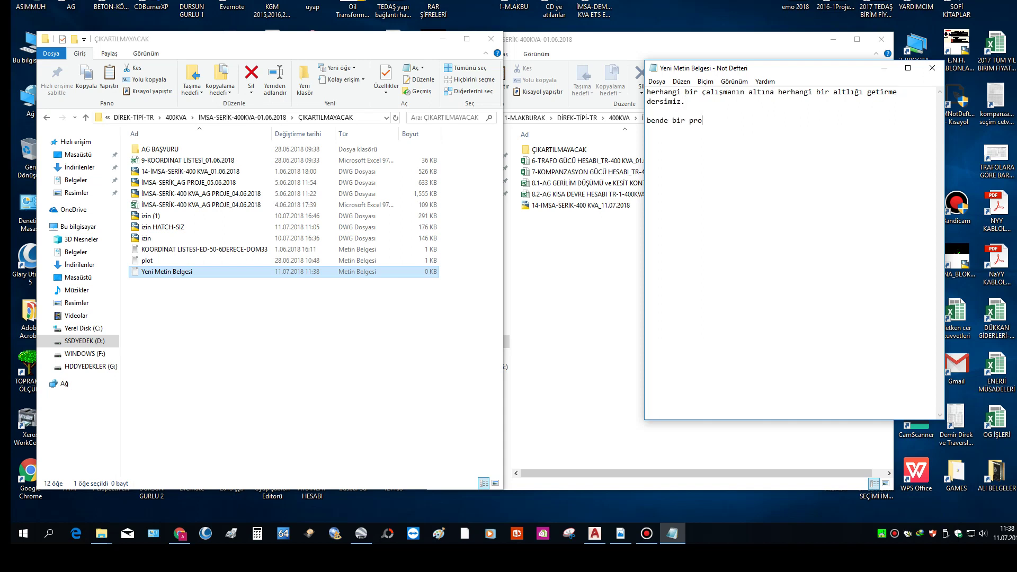
type("je vardı ")
type("onun altına ise h")
type("aritacılar")
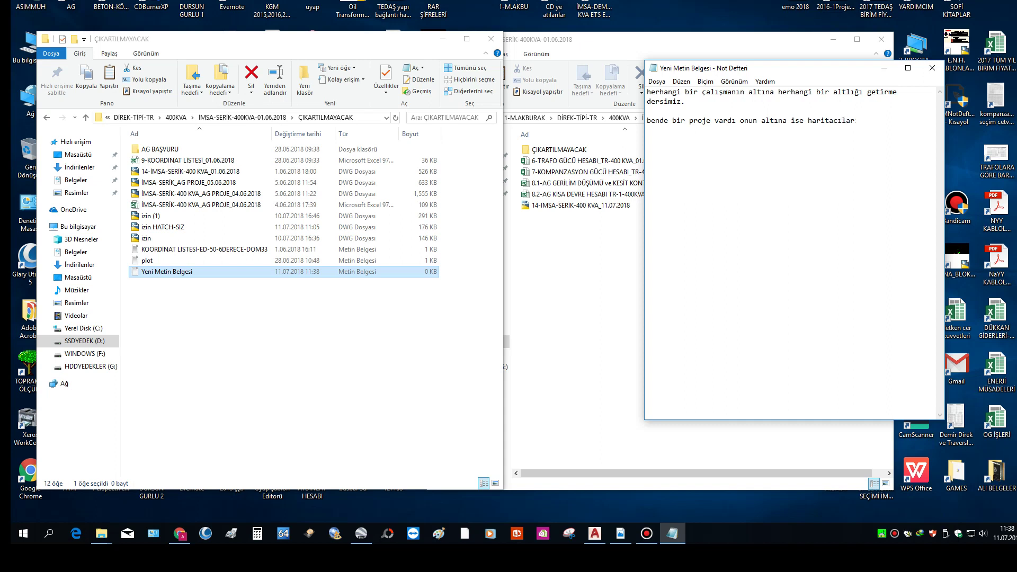
type("ın ormancıların ")
type("çalışmış oldug")
type("u enh güzer")
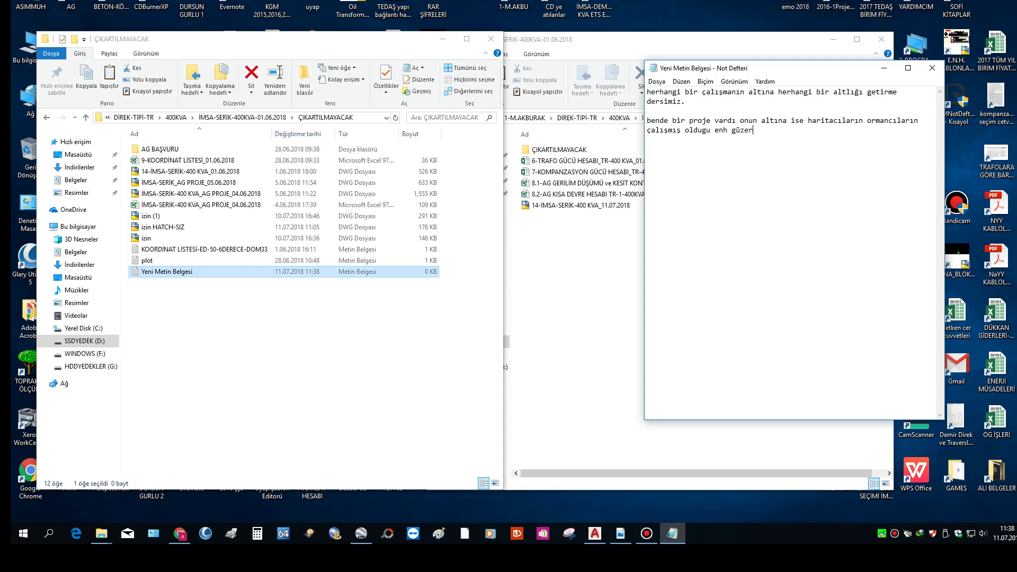
type("h")
key("BackSpace")
type("gah planın")
type("ı projenin altı")
type("na getireceğiz.")
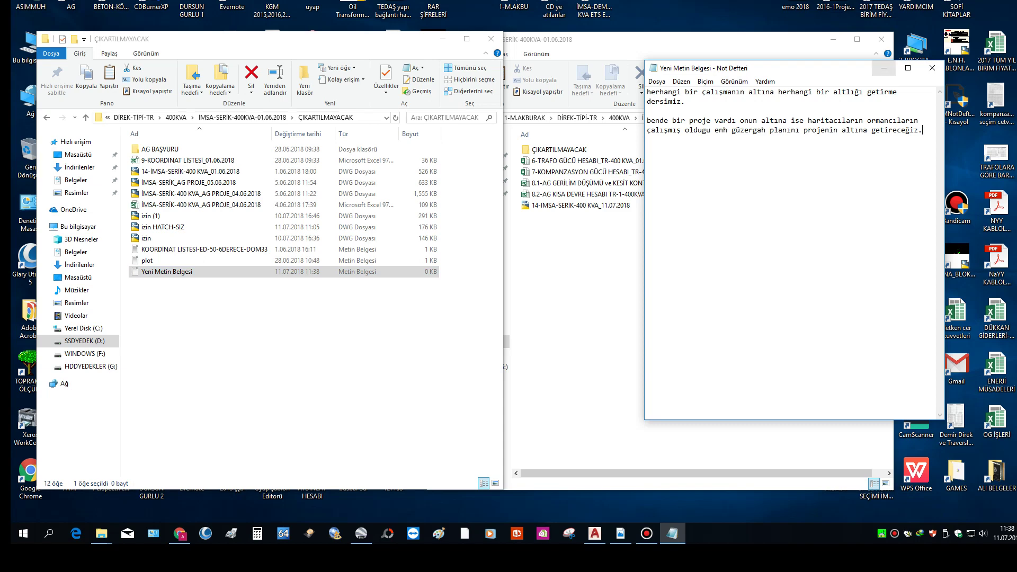
left_click(884, 68)
Open the 14-İMSA-SERİK-400 KVA_11.07.2018 drawing and erase the overlay with E labels and ORMAN DIŞI texts
left_click(556, 205)
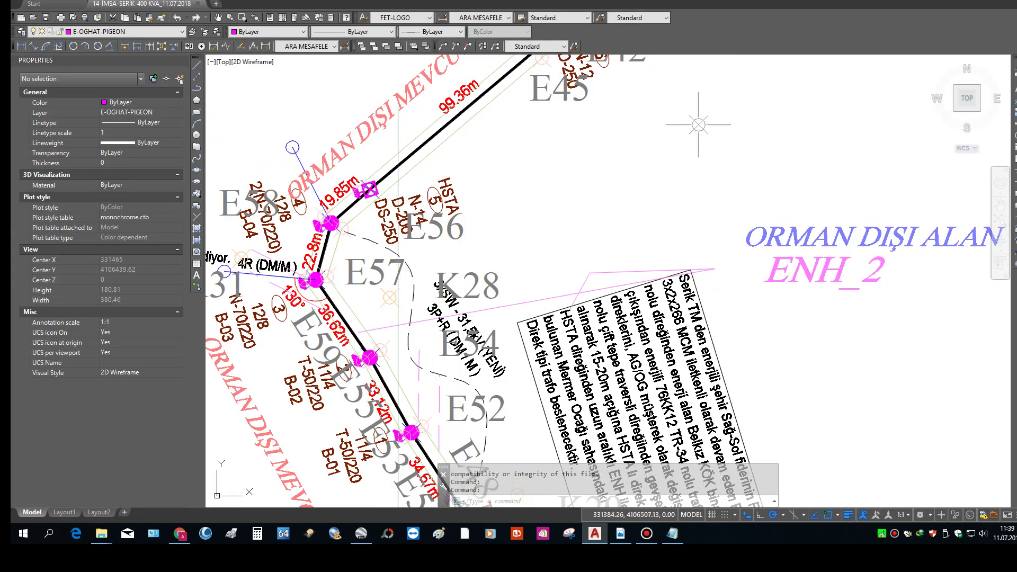
left_click(436, 208)
key("Delete")
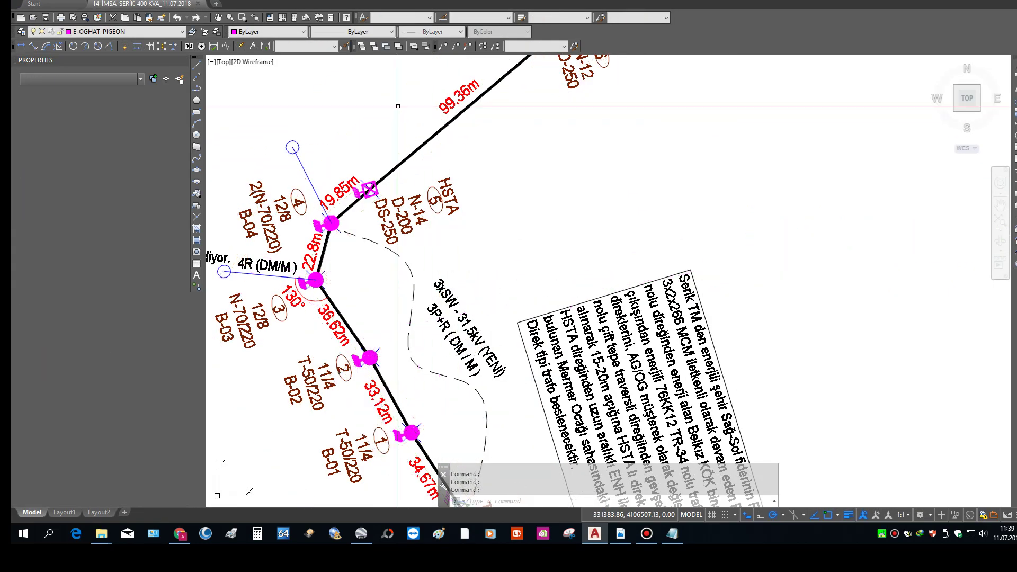
scroll(436, 208, "down", 10)
scroll(435, 208, "up", 4)
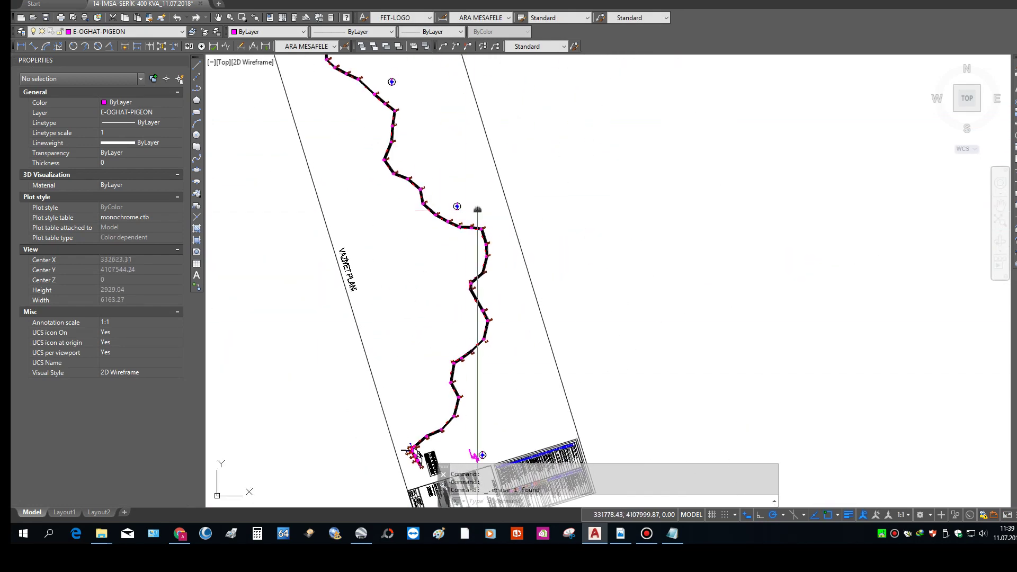
middle_click_drag(508, 313, 547, 209)
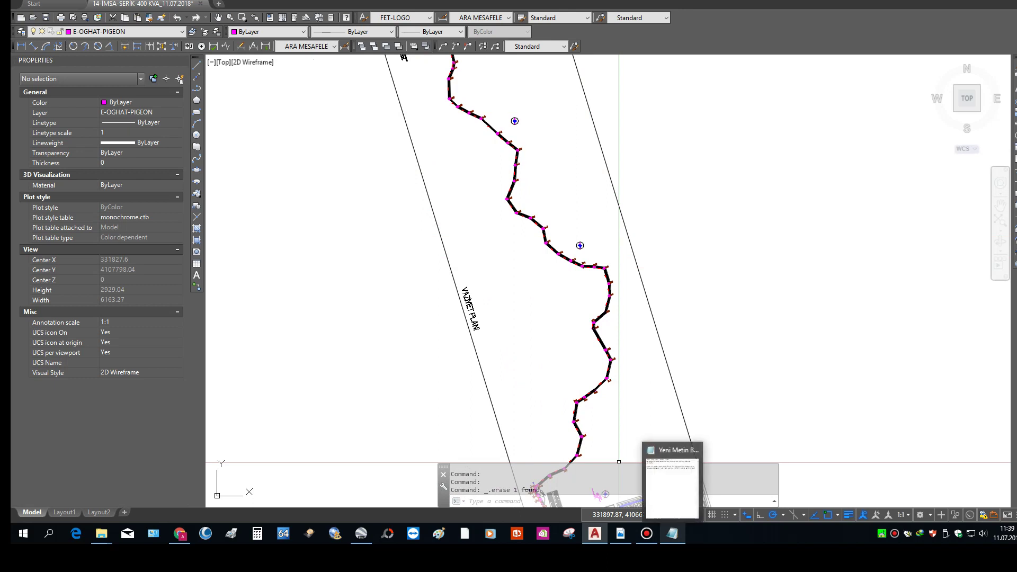
left_click(672, 533)
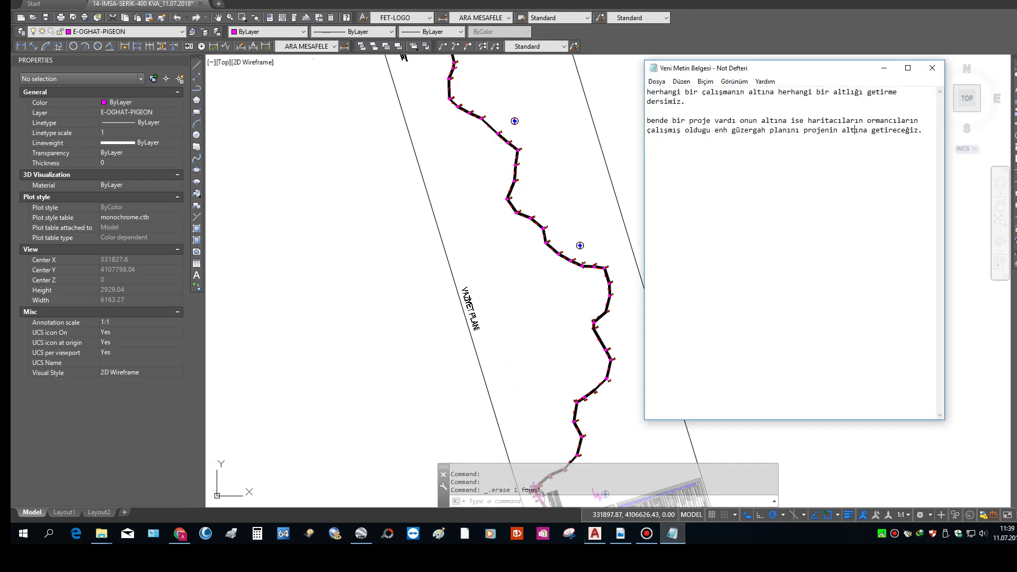
Add a note line saying this is the coordinated project and the foresters' base map goes beneath it
type("buhali")
type(" hazırda çal")
type("ışmış oldugum ")
type("koordinatlı p")
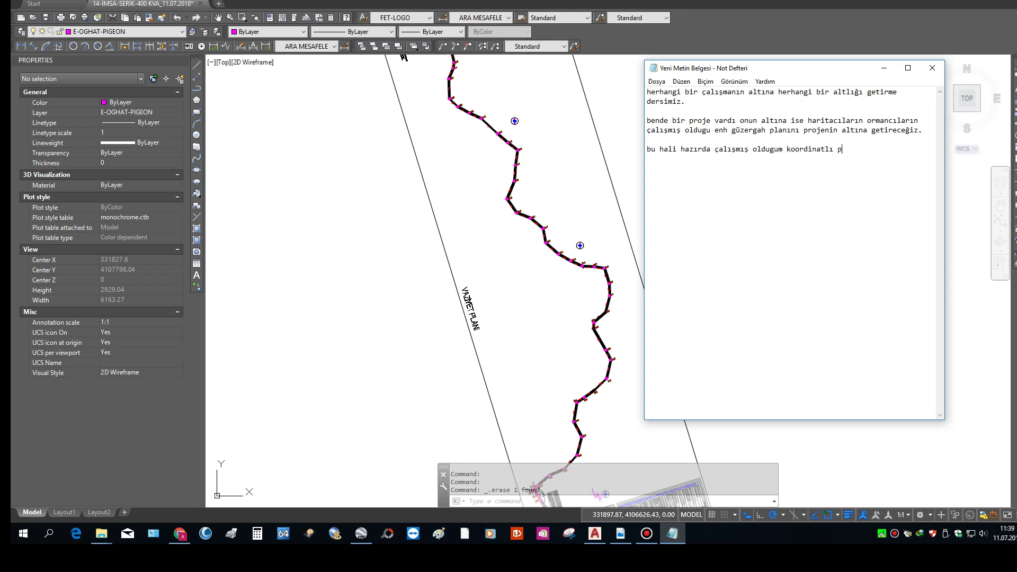
type("roje.. bunun a")
type("ltına o")
type("rmancıların ca")
type("lıs")
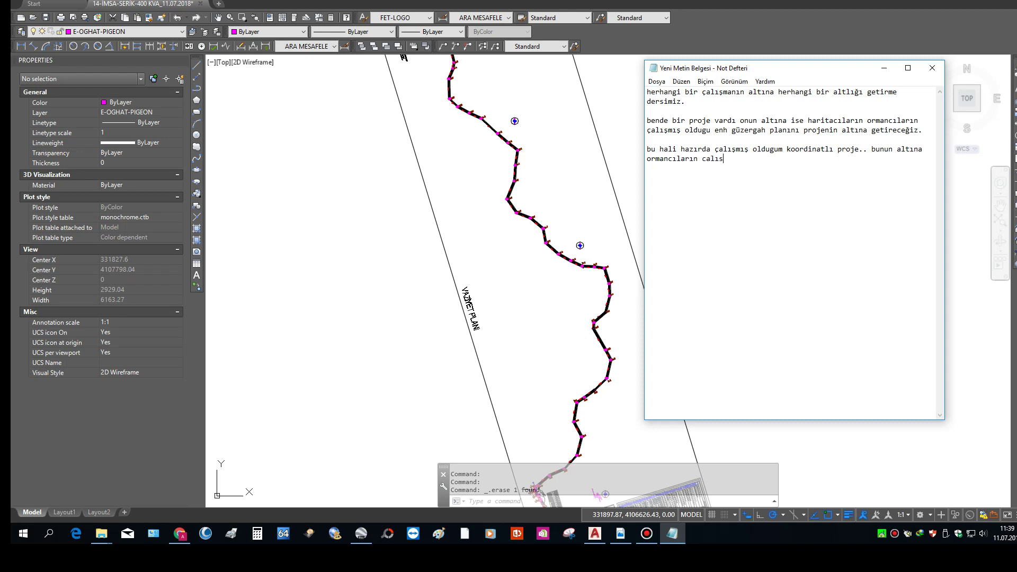
type("tıgı altlıgı")
type(" getireceğim.")
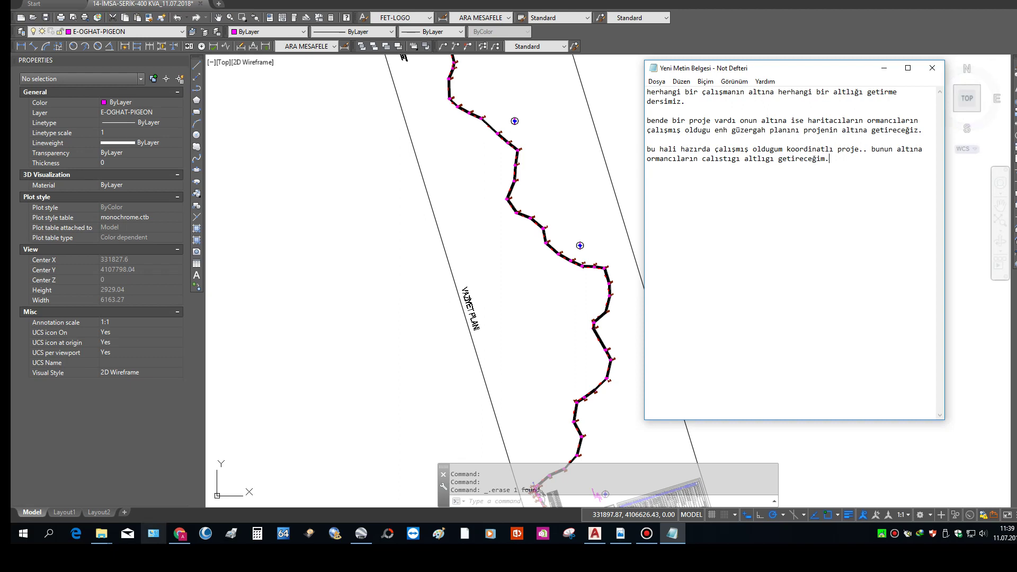
left_click(101, 533)
Open the izin HATCH-SIZ permit drawing from the ÇIKARTILMAYACAK folder and look over the map
left_click(201, 487)
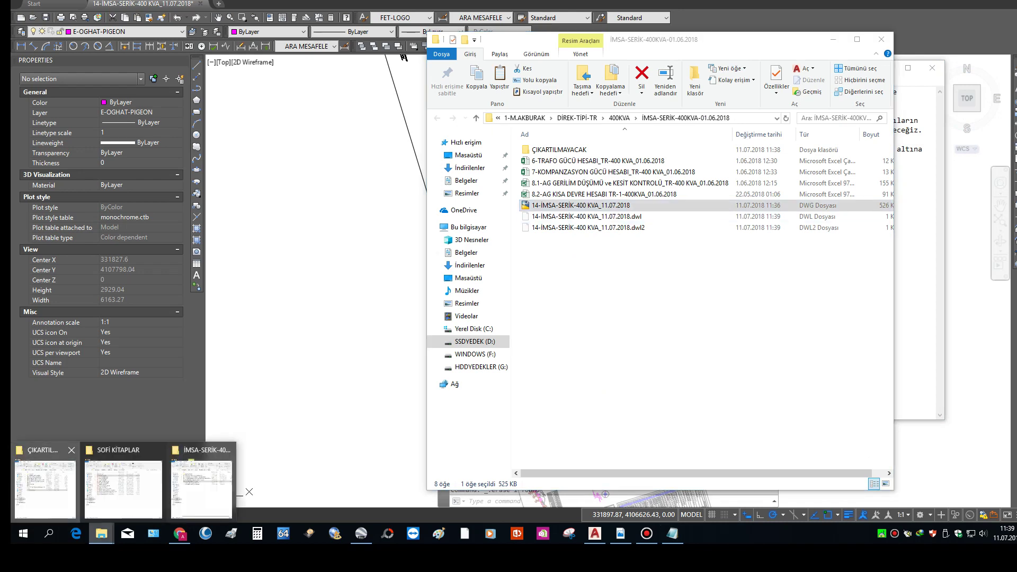
left_click(45, 487)
left_click(154, 216)
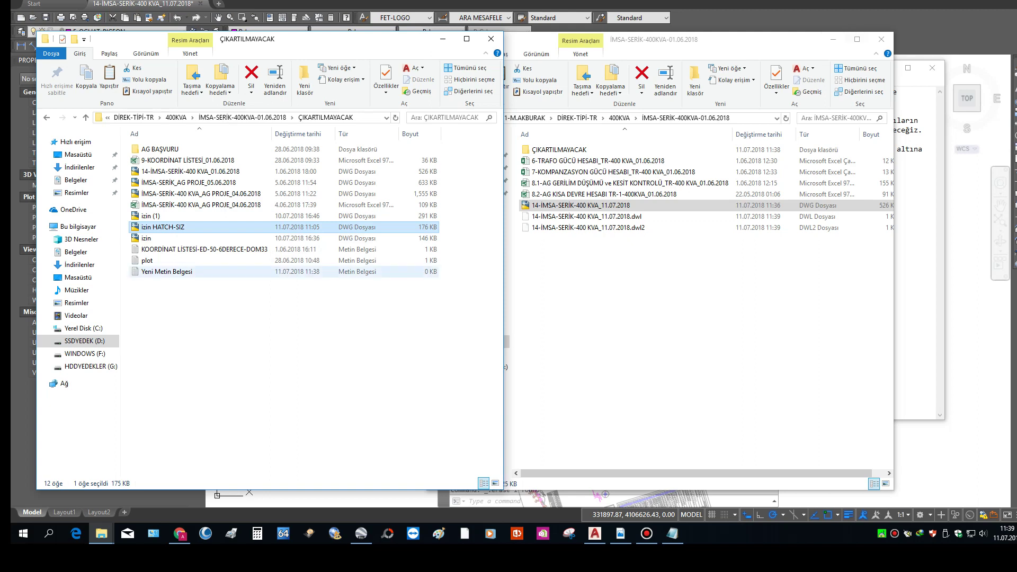
key("Delete")
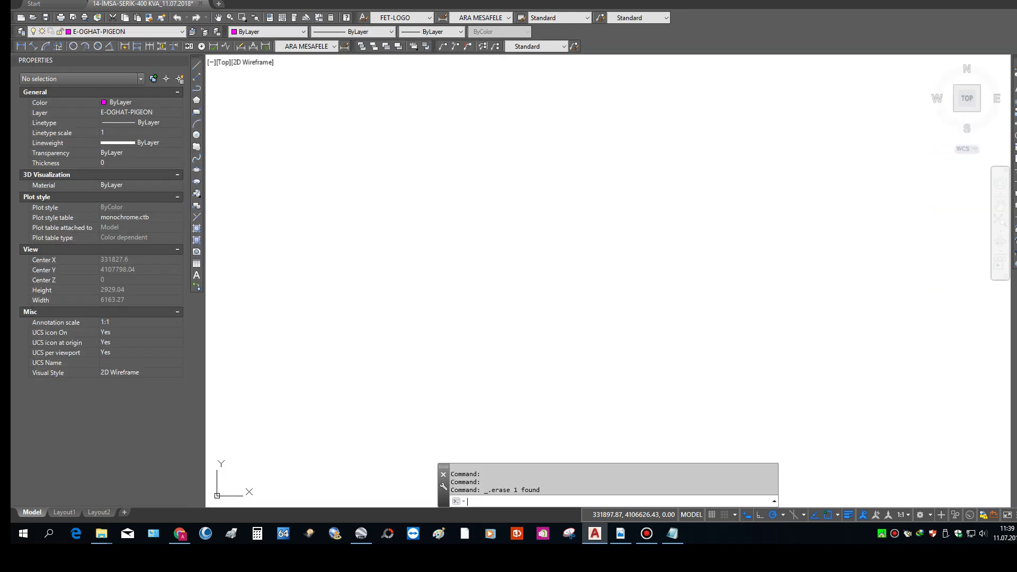
scroll(590, 235, "down", 5)
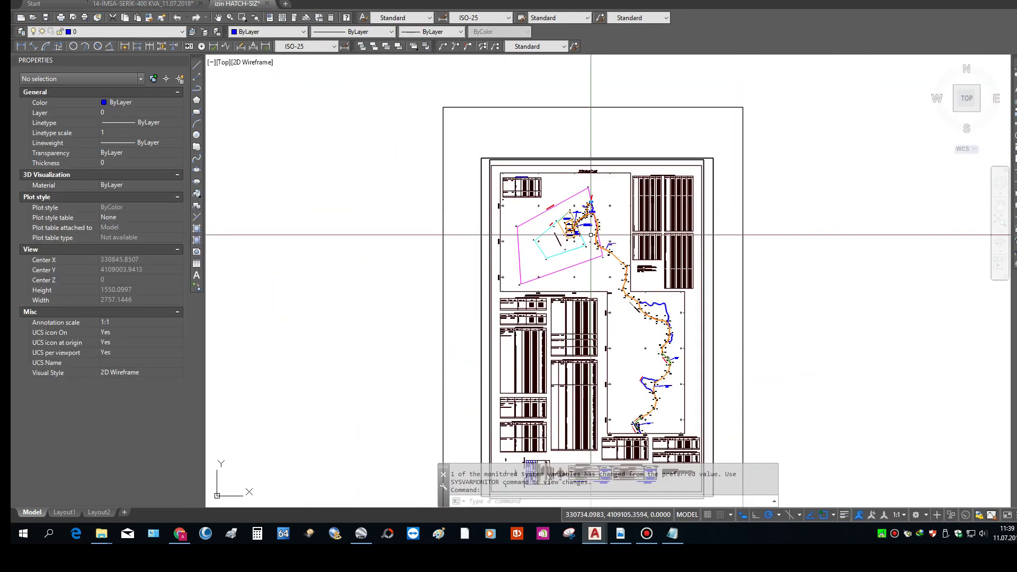
scroll(588, 196, "up", 3)
scroll(585, 159, "up", 2)
scroll(578, 91, "down", 1)
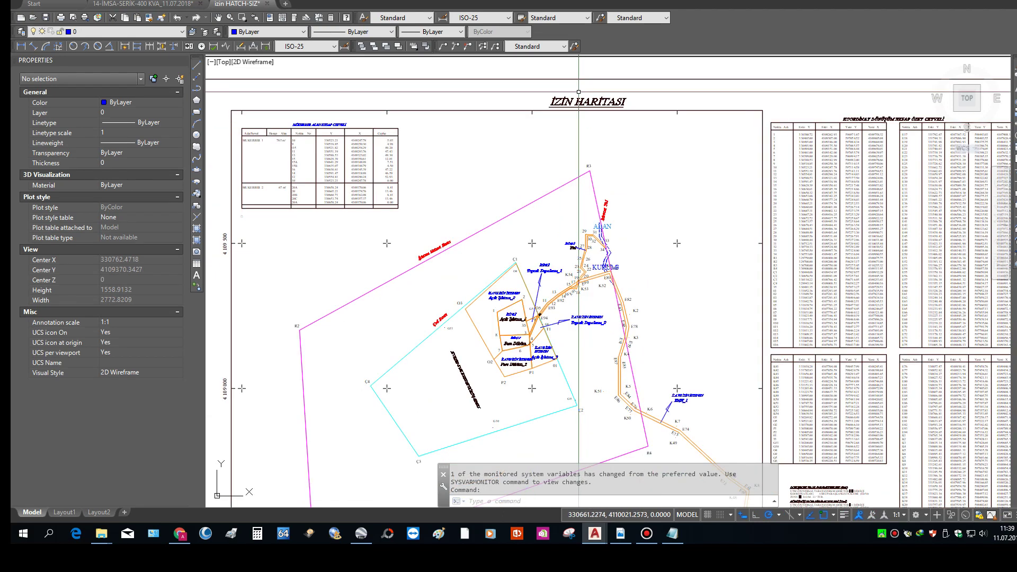
scroll(579, 91, "down", 2)
middle_click_drag(582, 265, 550, 175)
Note 'altlıgım' in Notepad, then switch AutoCAD back to the power-line project drawing
left_click(672, 534)
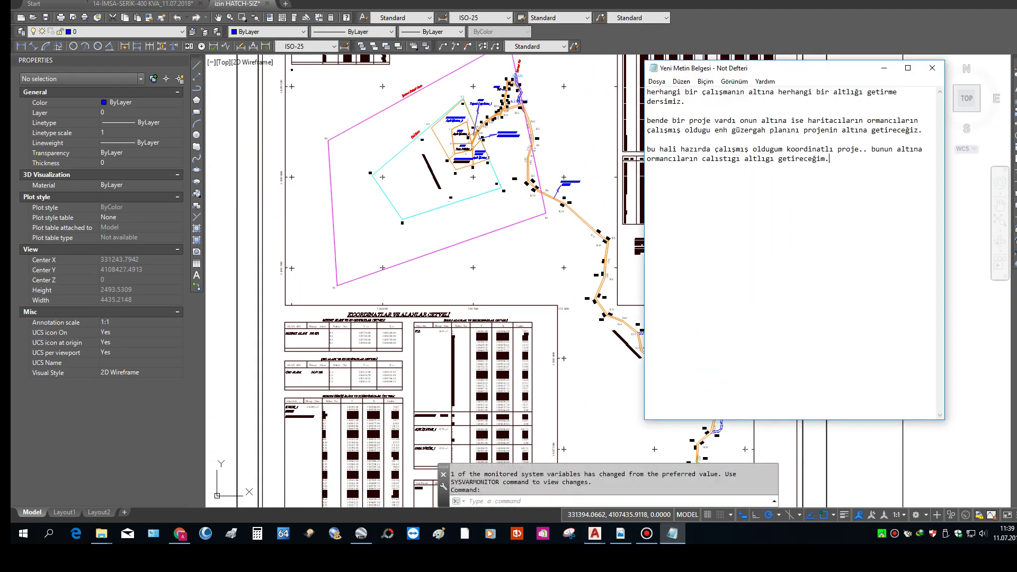
type("altl")
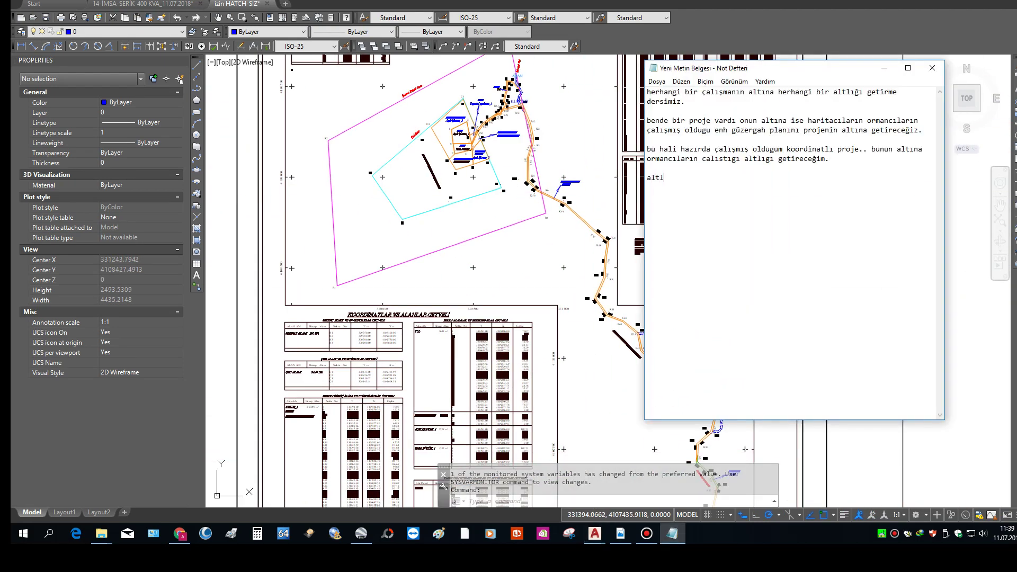
type("ıgımız bu")
key("alt+Tab")
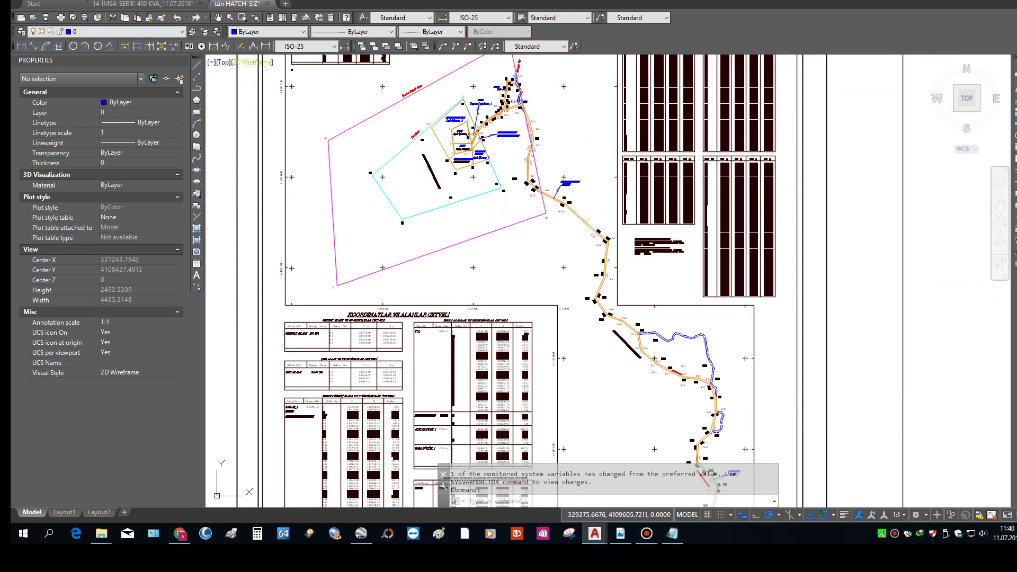
key("ctrl+Tab")
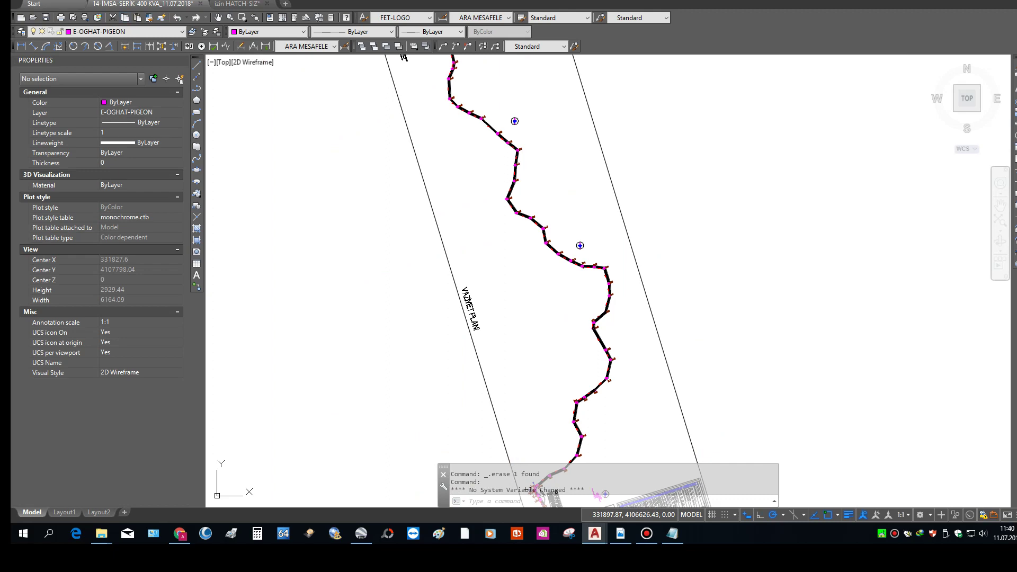
Set up a DWG Reference attach of izin HATCH-SIZ at scale 1 and insertion point 0,0,0
left_click_drag(371, 2, 372, 26)
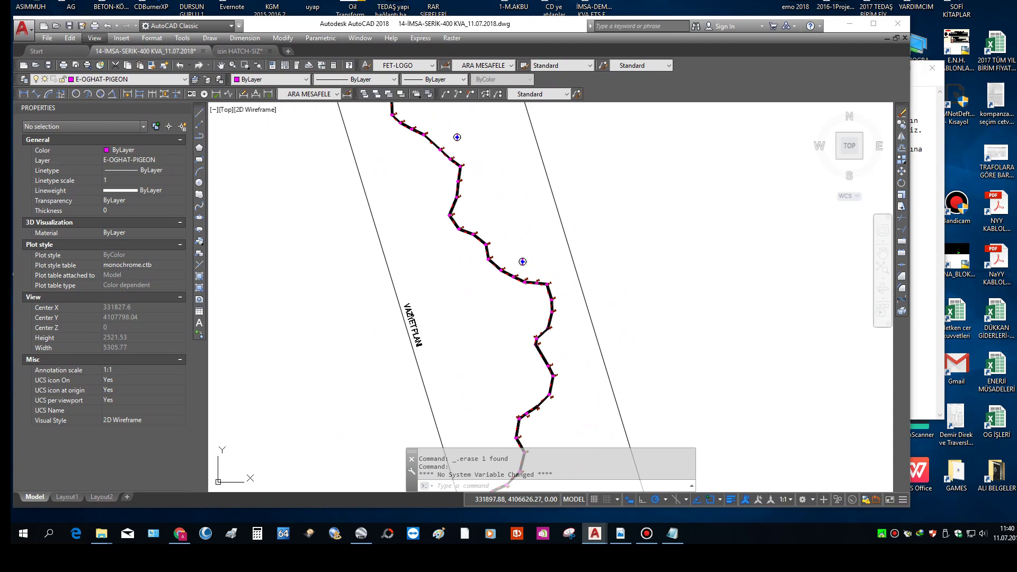
left_click(122, 39)
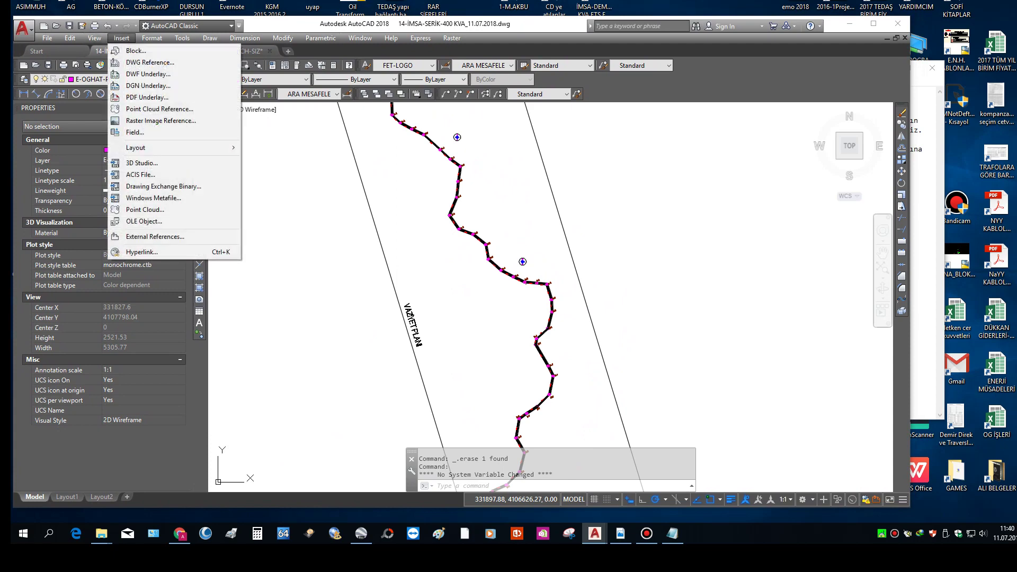
left_click(150, 62)
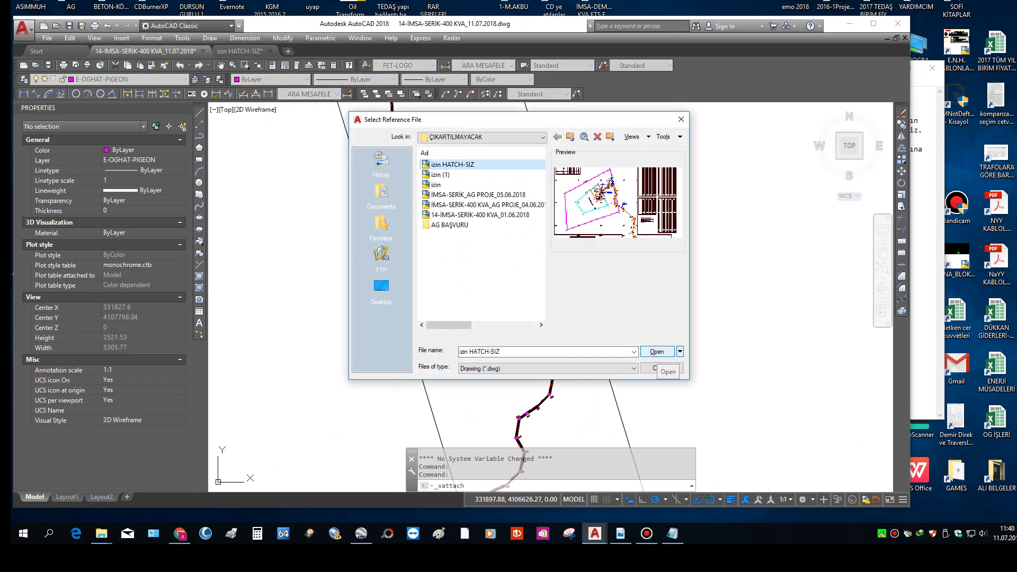
left_click(657, 352)
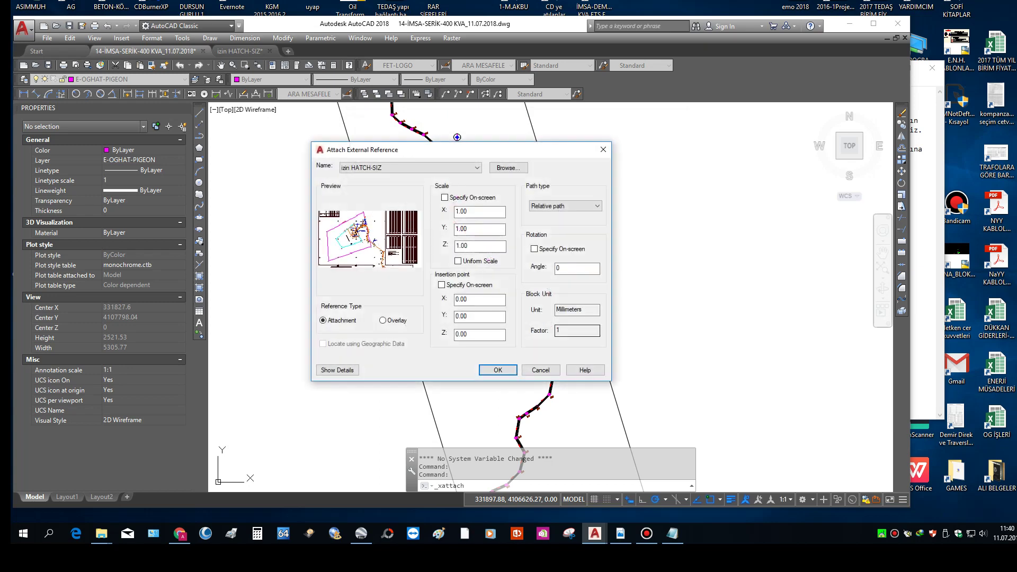
key("End")
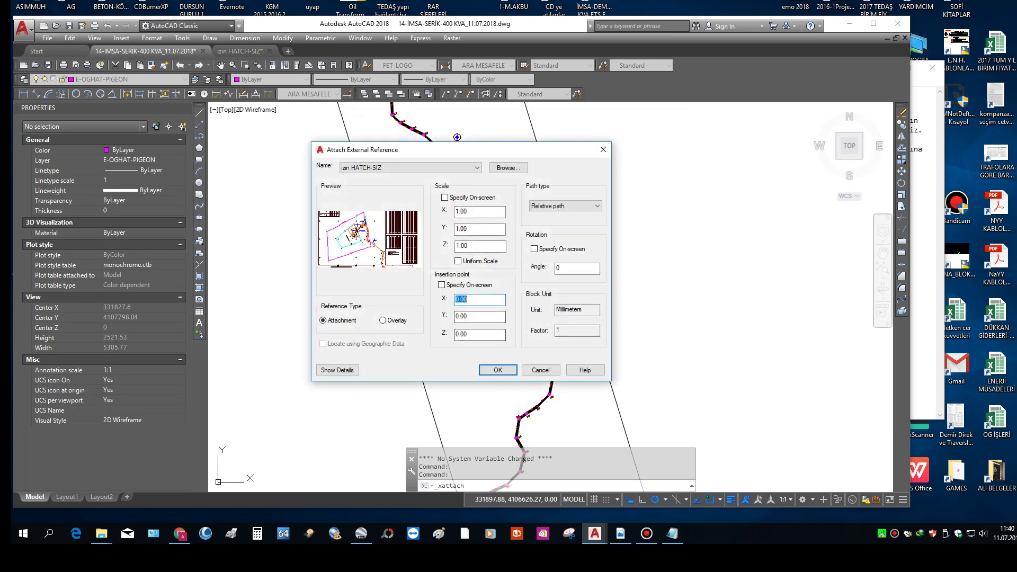
key("alt+Tab")
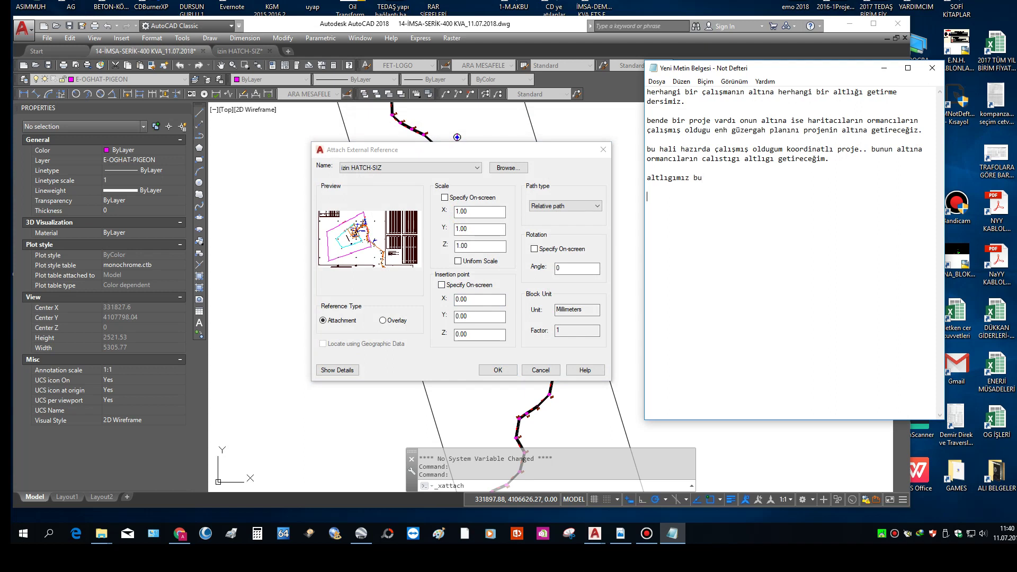
Write a note explaining coordinated base maps keep 0,0,0 insertion values instead of on-screen placement
type("getirilen al")
type("tlık koordi")
type("natlıysa is")
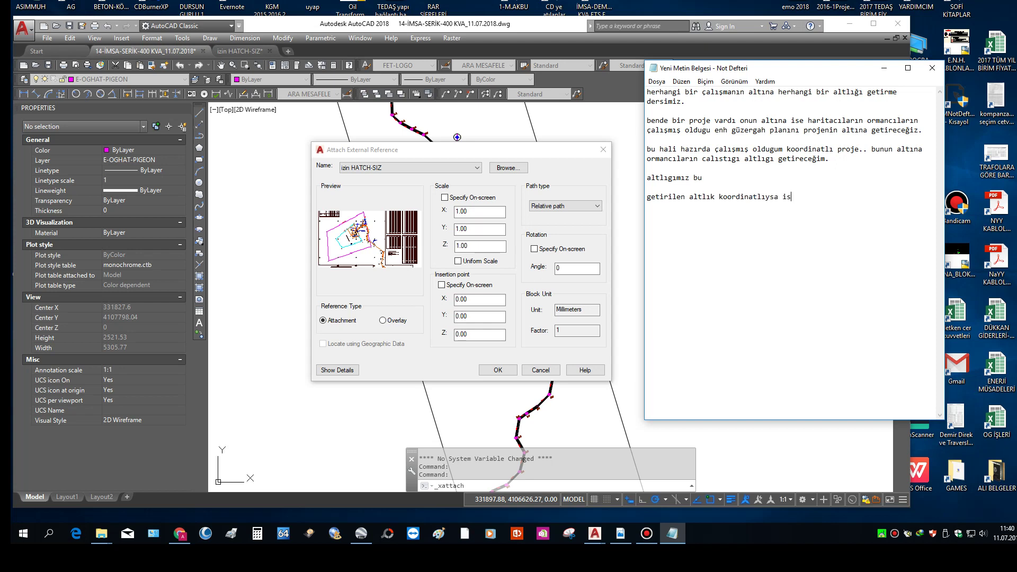
type("tenilen koordinatlar")
type("a gelmesi içi")
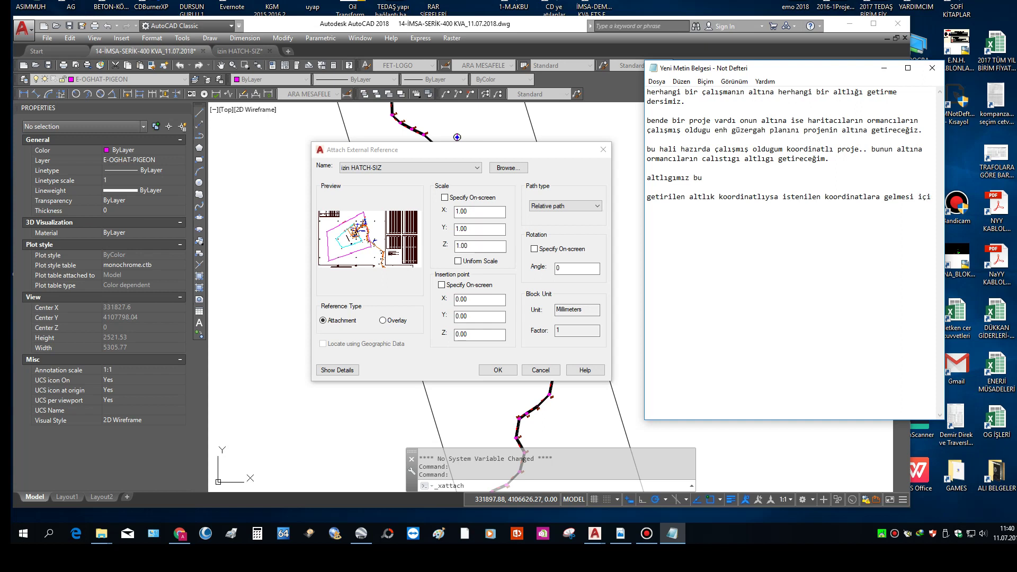
type("n buraya değerleri")
type(" giriyoruz.anc")
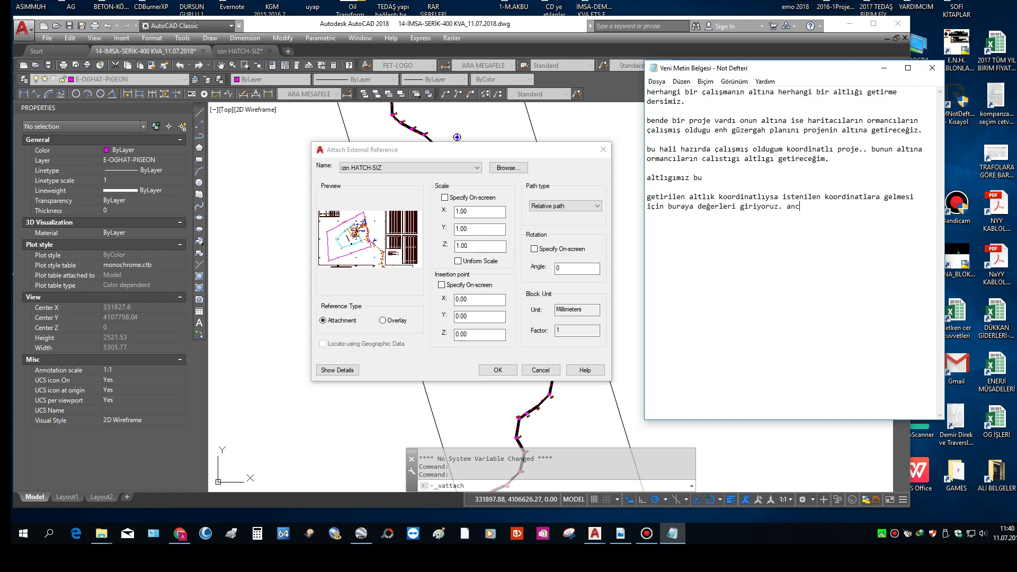
type("ak ")
type("bend")
type("eki projelerde koordin")
type("atlar bi")
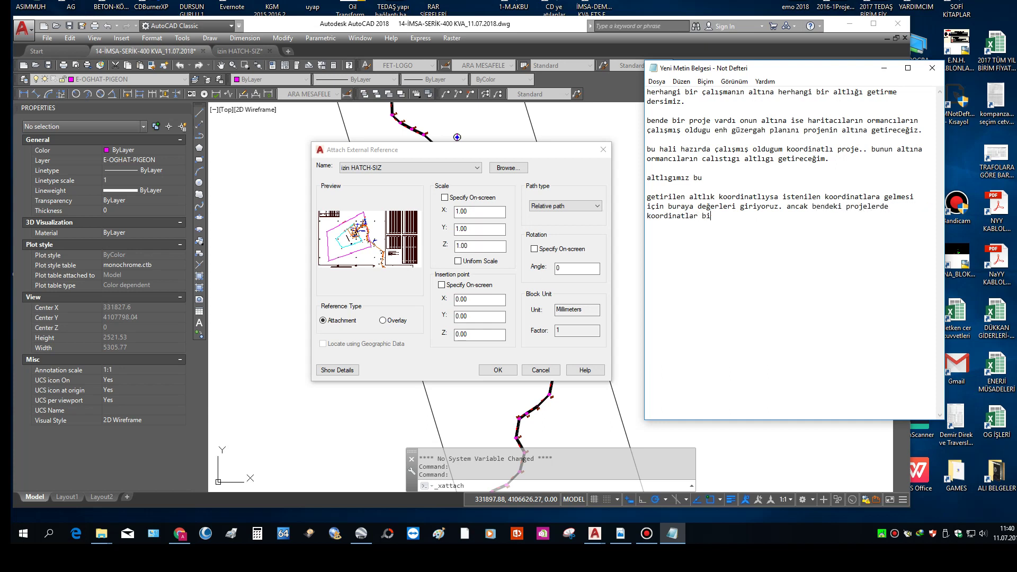
type("rebir örtüş")
type("tüğünd")
type("en üst üstegeldi")
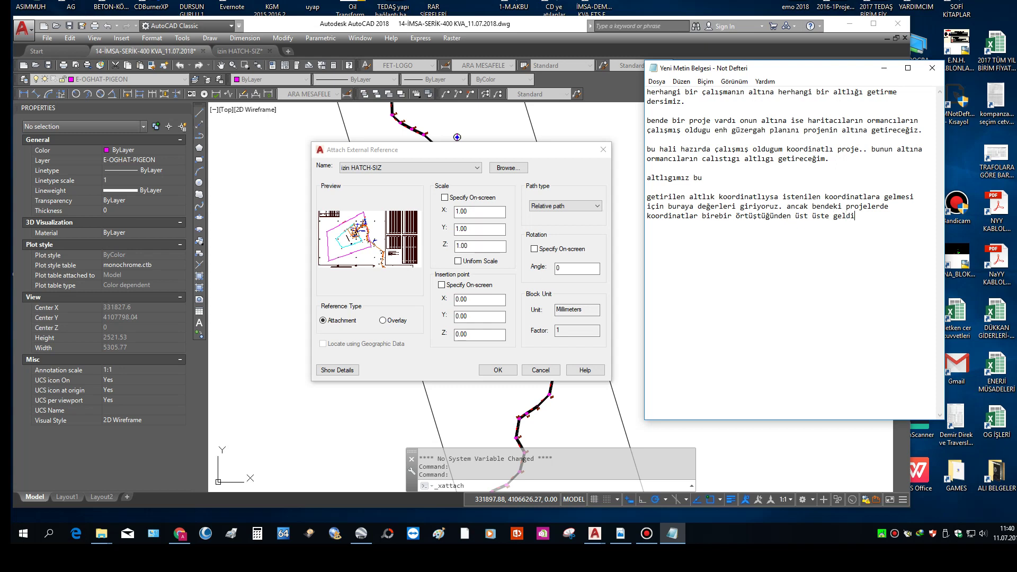
type("den değer ")
type("l")
type(" (standart a")
type("yar")
type("olara")
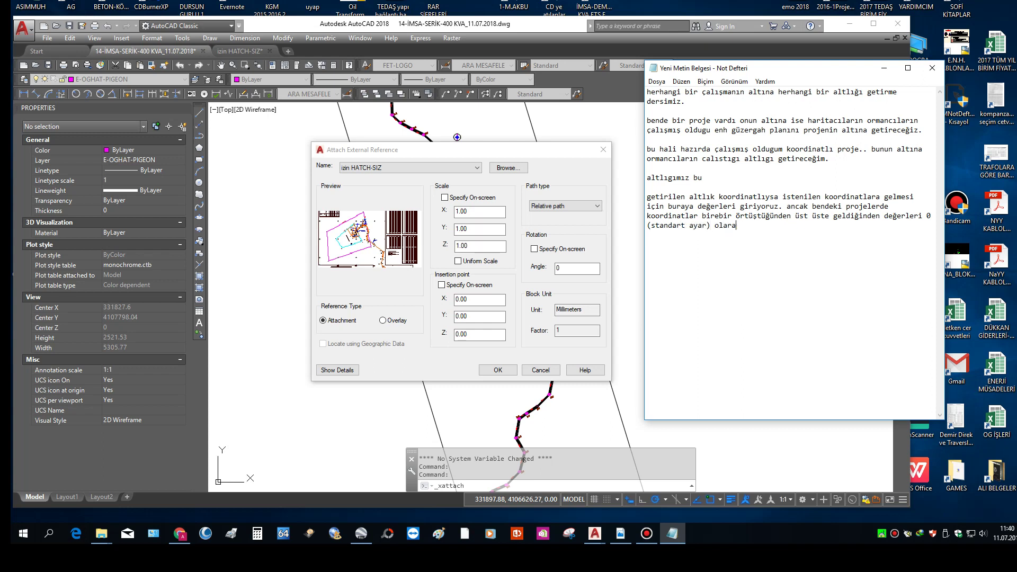
type("ırakmam gerekiyor. ve ")
type("sp")
type("ecify on s")
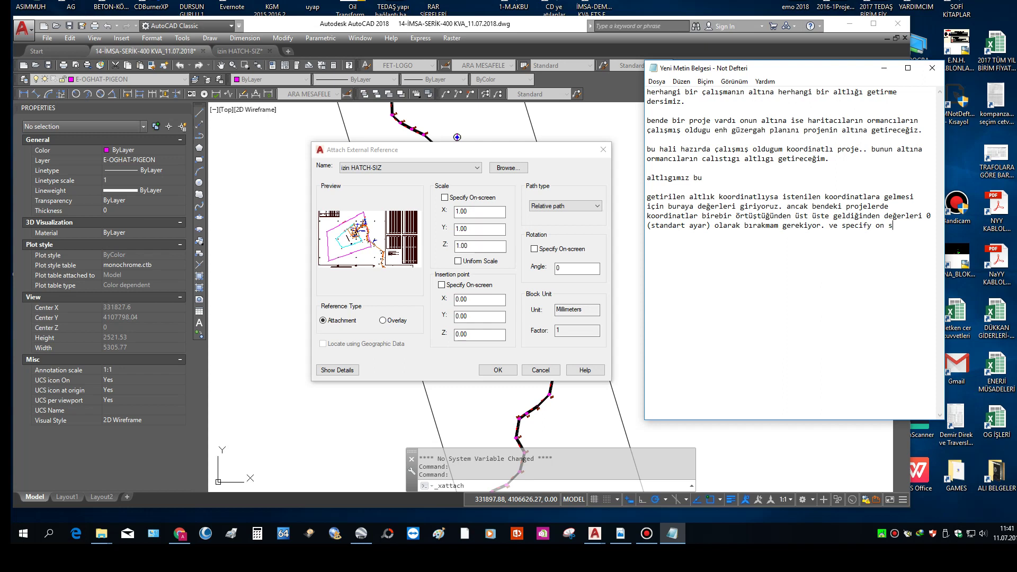
type("een")
type("eğil m")
type("anuel")
type("0 0 0 nok")
type("talarını seçme")
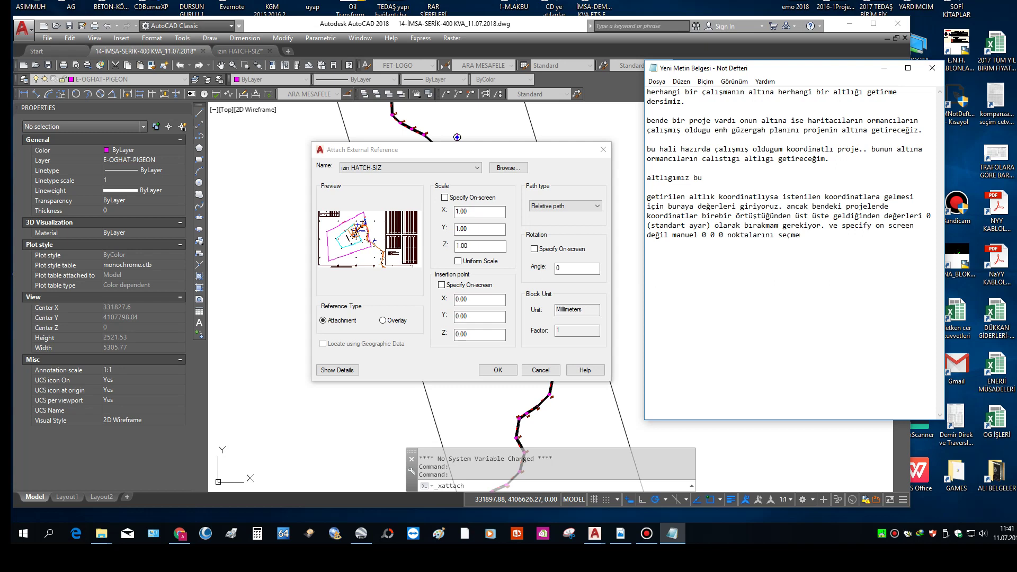
type("m gerekiyor.")
Attach izin HATCH-SIZ with an on-screen insertion point and check it overlays the power-line route
left_click(441, 284)
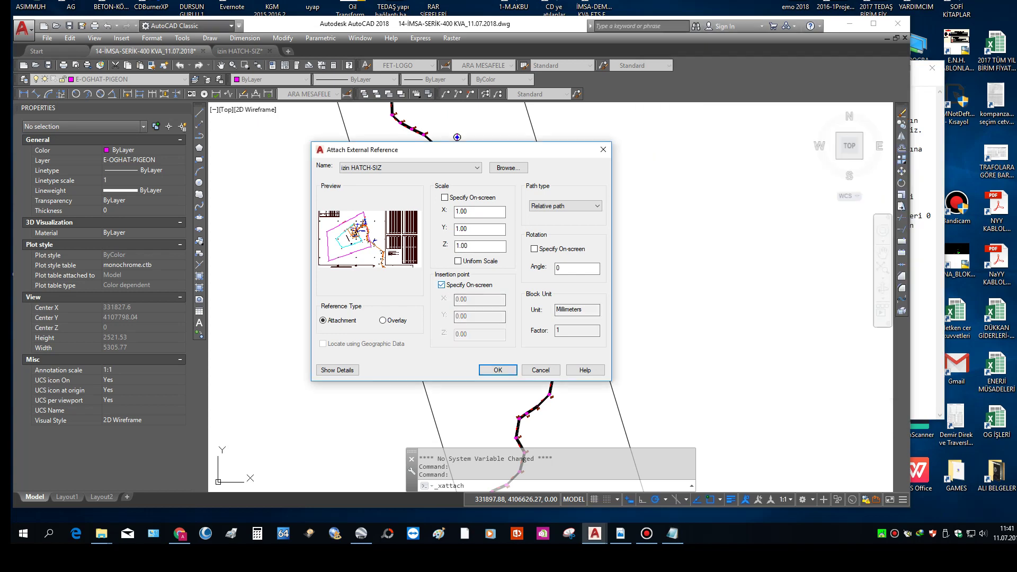
left_click(498, 369)
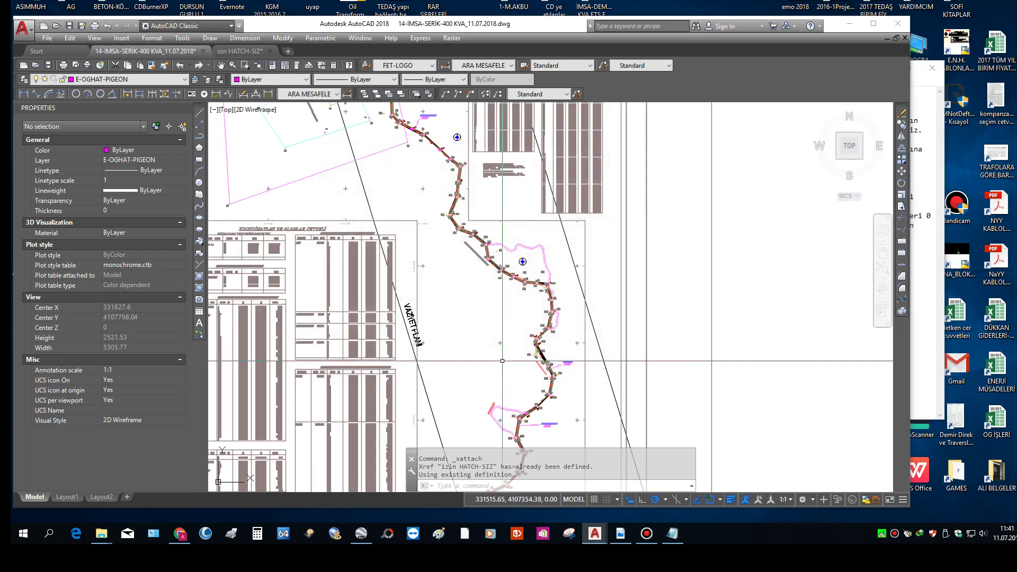
scroll(455, 207, "up", 5)
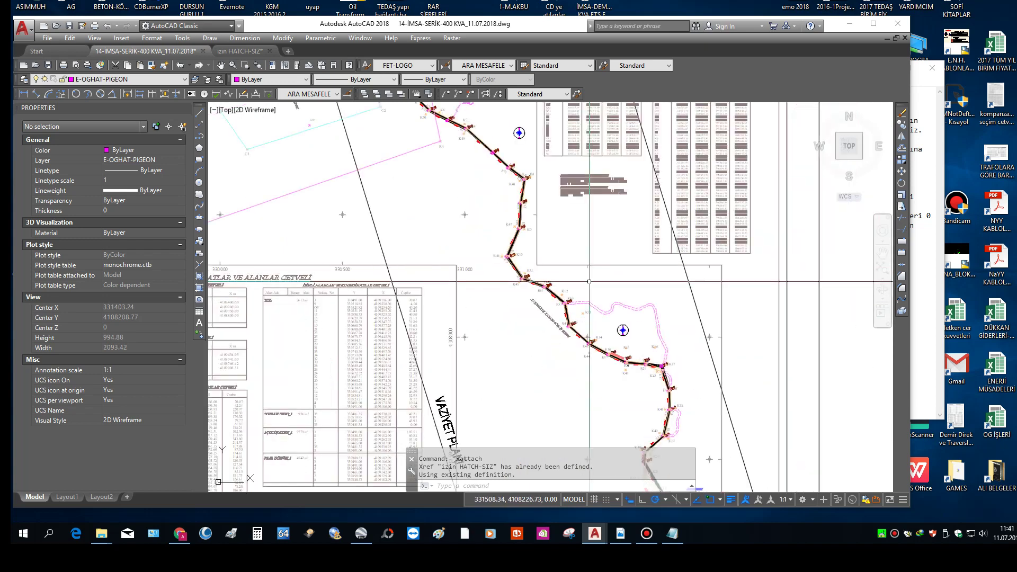
scroll(589, 281, "down", 3)
scroll(589, 281, "up", 3)
middle_click_drag(589, 281, 545, 242)
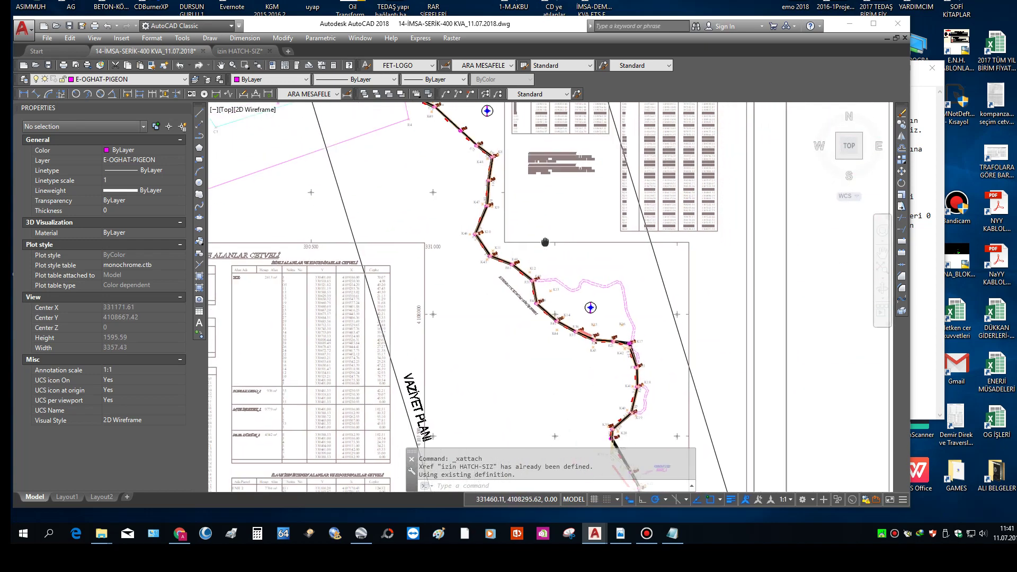
scroll(577, 283, "up", 2)
left_click(471, 152)
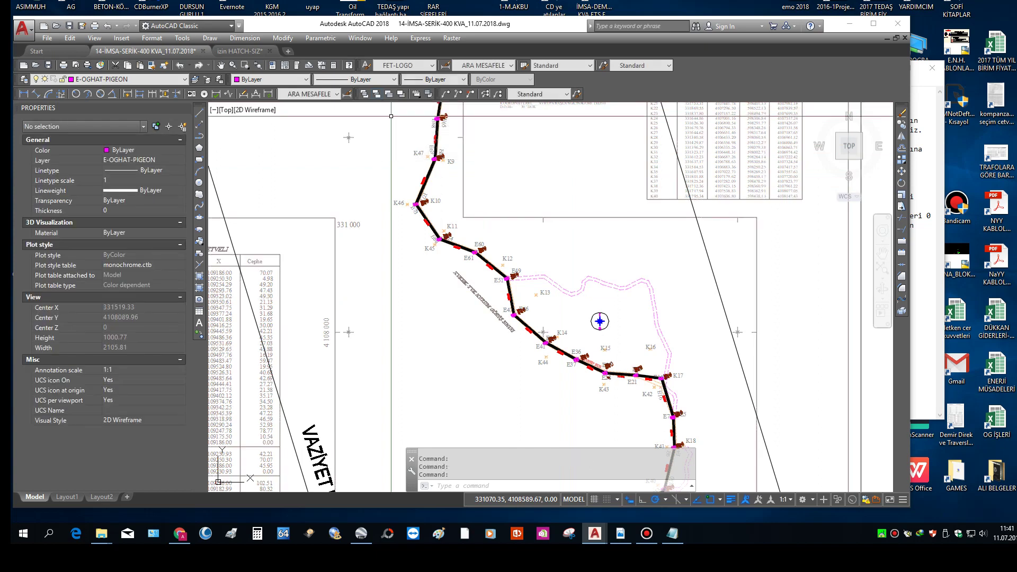
mouse_move(649, 378)
middle_mouse_down()
mouse_move(557, 187)
mouse_move(614, 467)
mouse_move(588, 184)
middle_mouse_up()
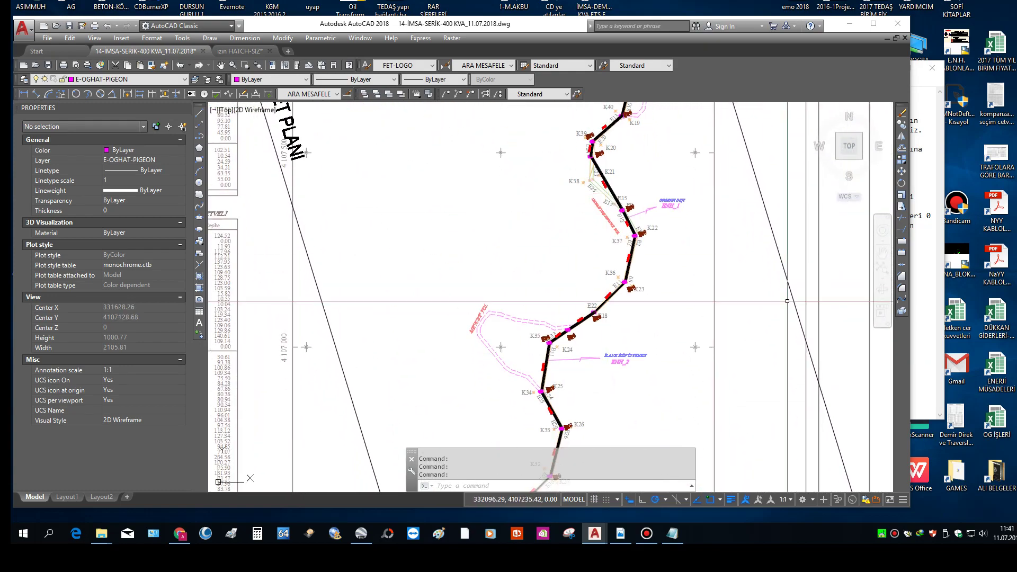
Add 'herkese.' to the Notepad notes and return to AutoCAD
key("alt+Tab")
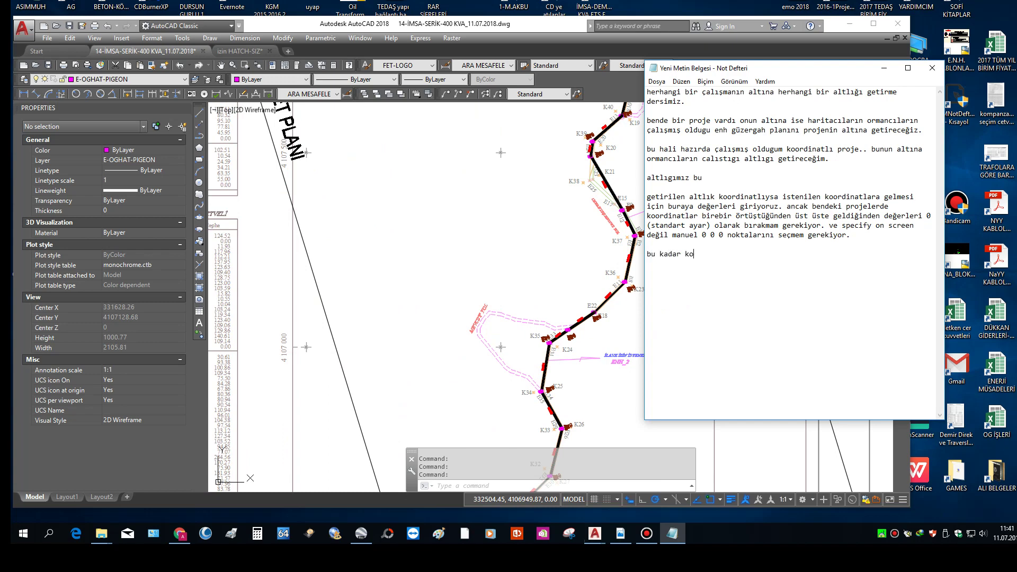
type("herkese.")
key("alt+Tab")
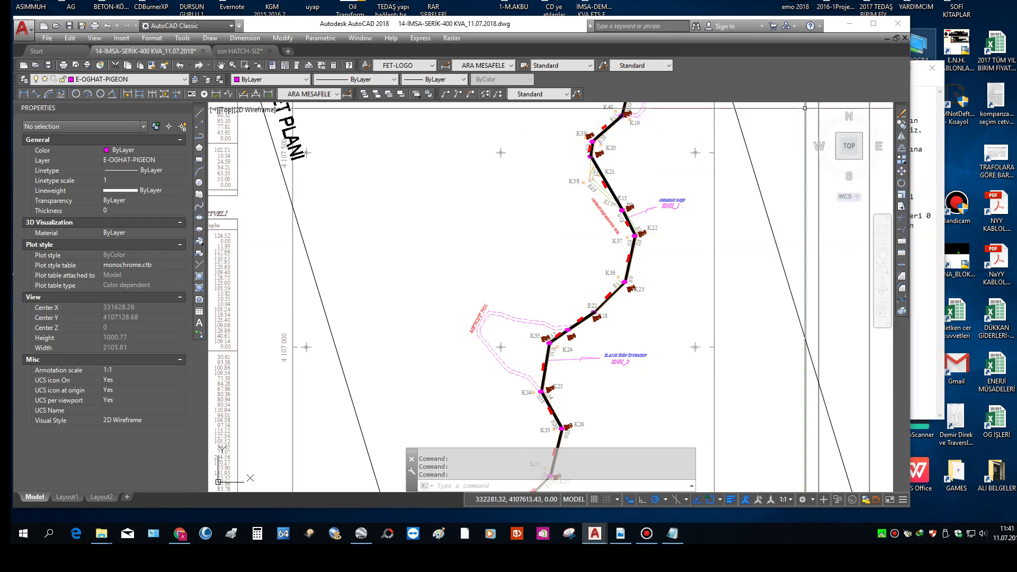